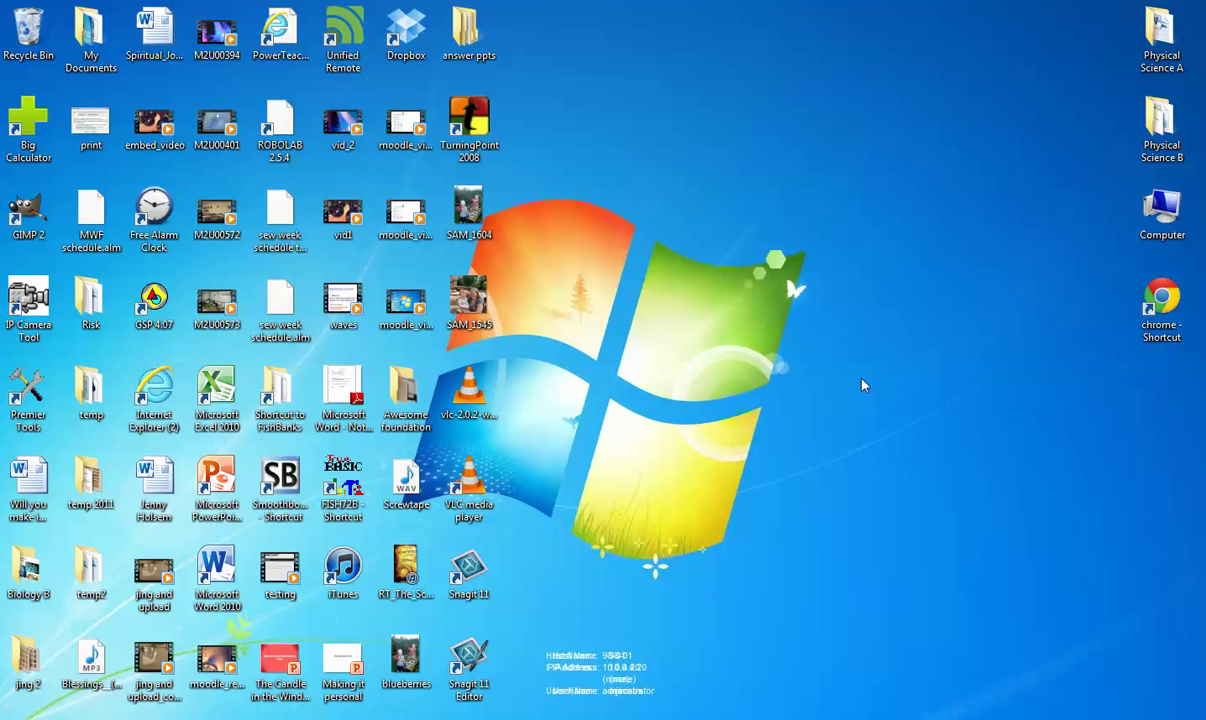
Launch Chrome maximized and load the school's PowerSchool Parent Sign In page.
left_click(1160, 300)
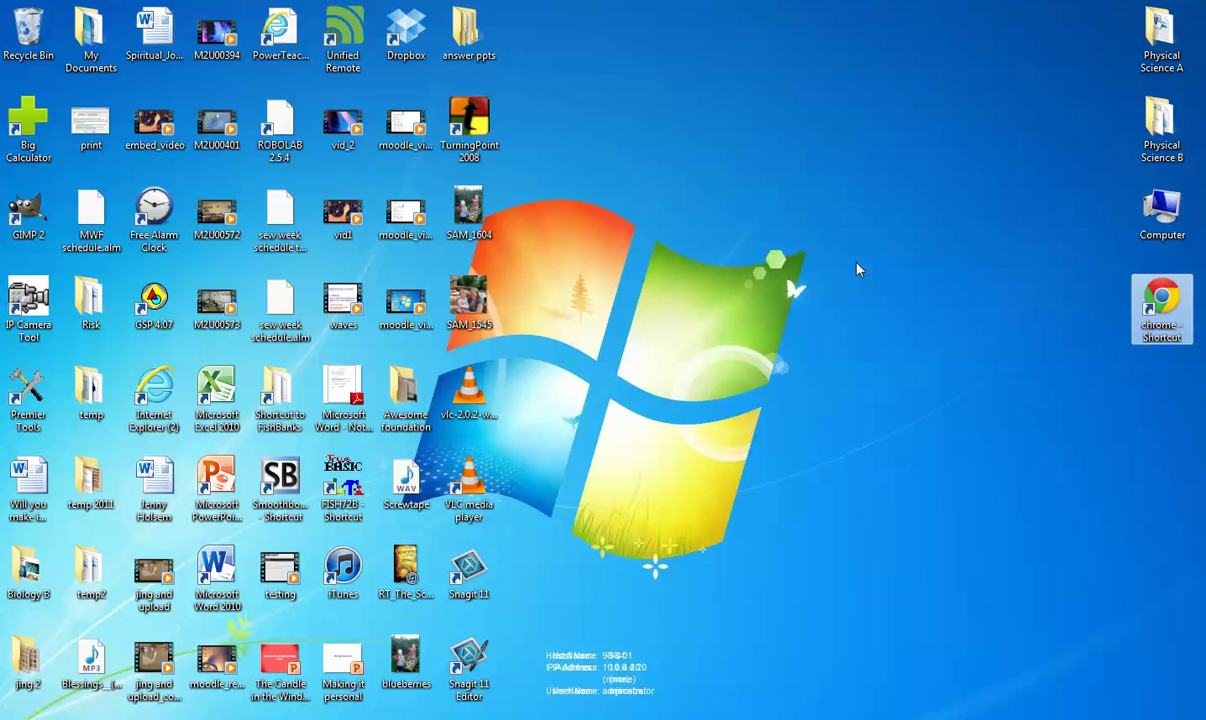
key("Return")
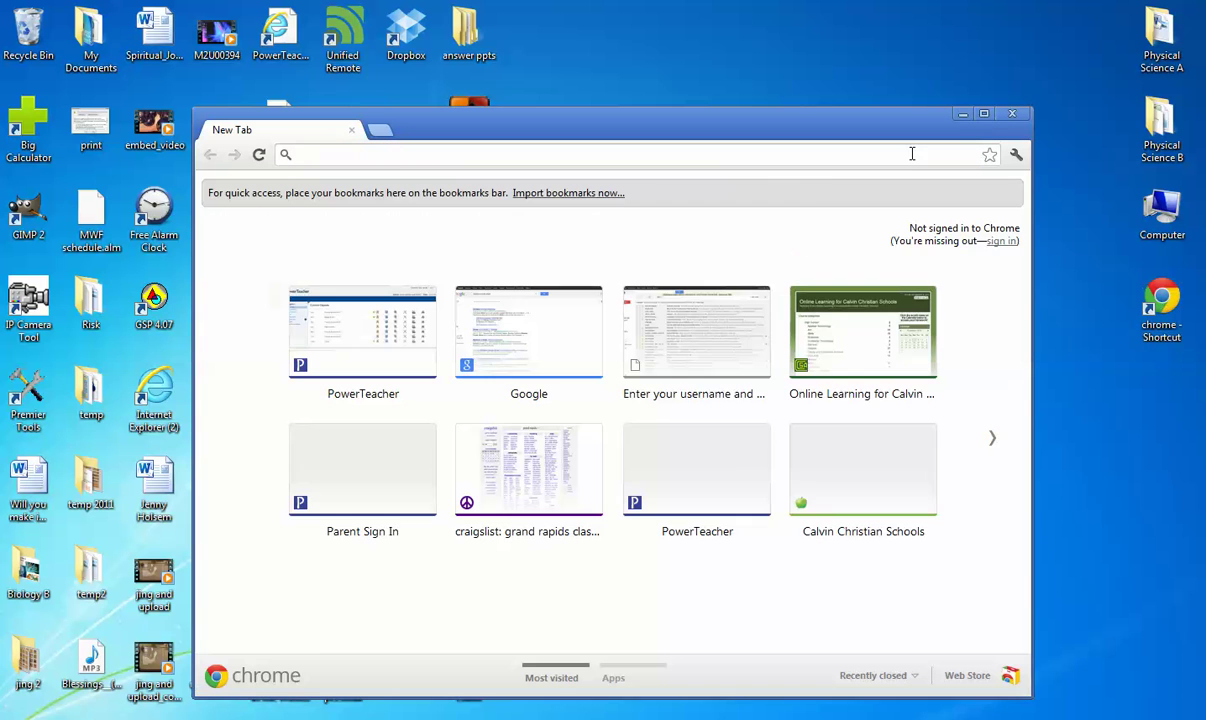
double_click(922, 108)
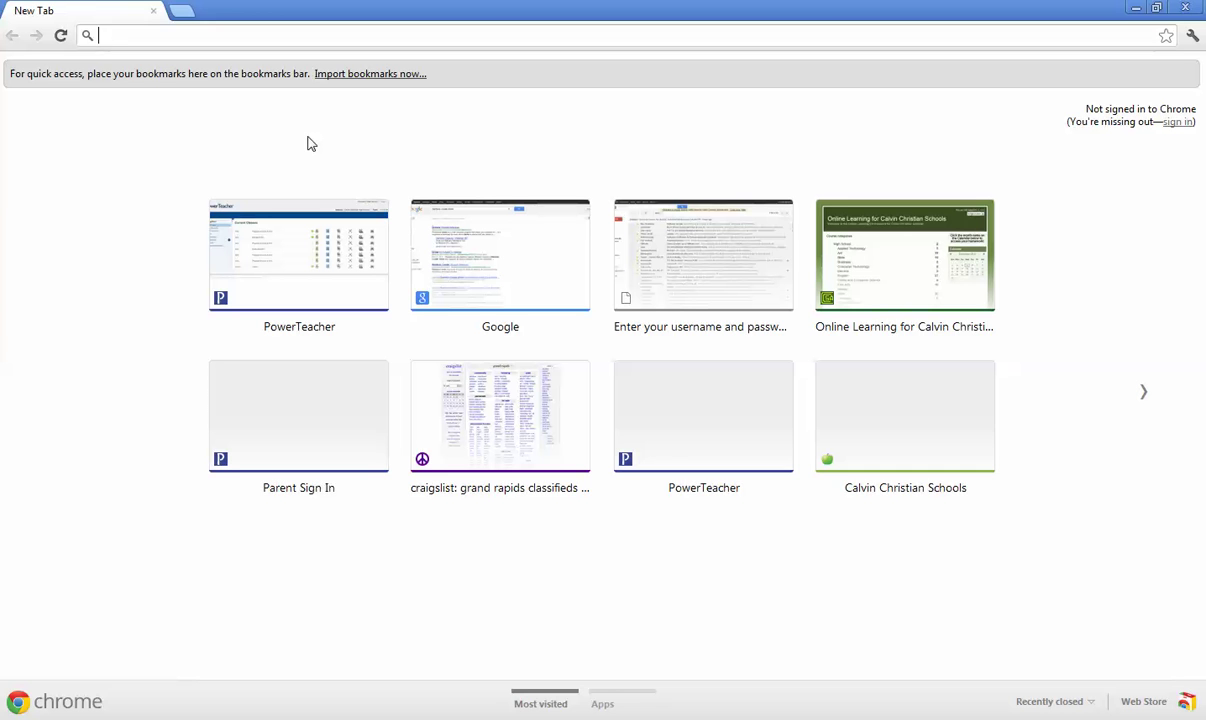
type("ps.calvinchr.org")
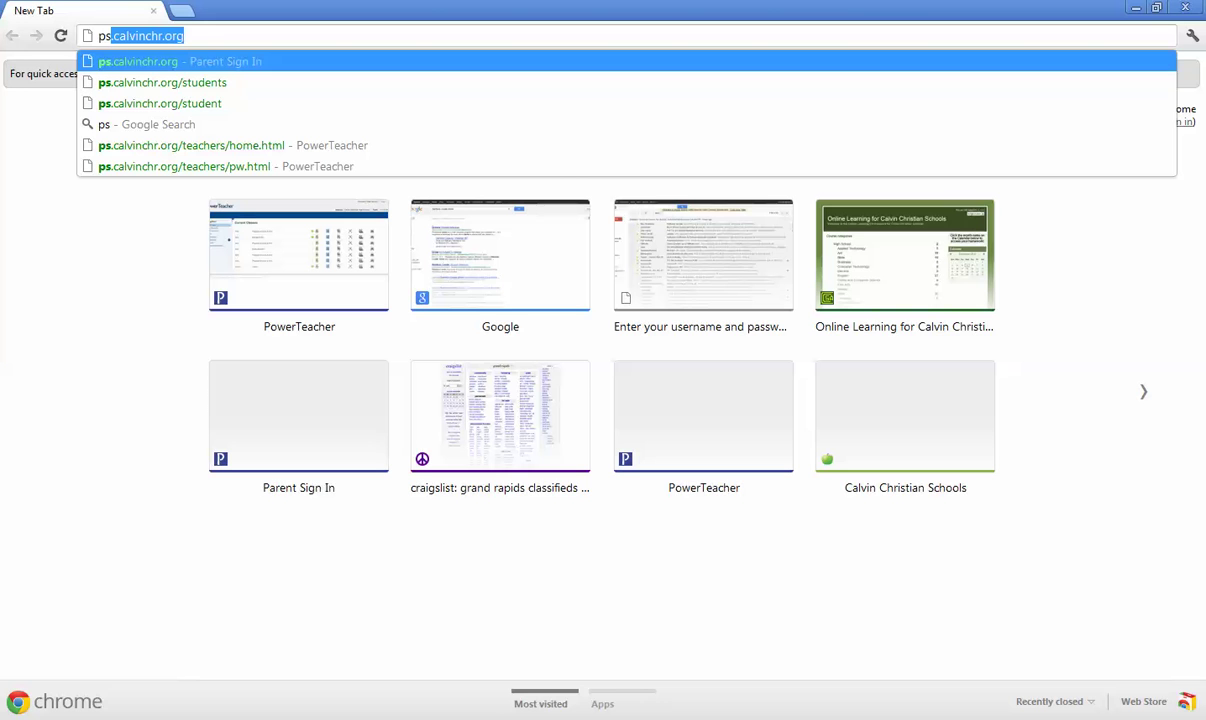
key("Return")
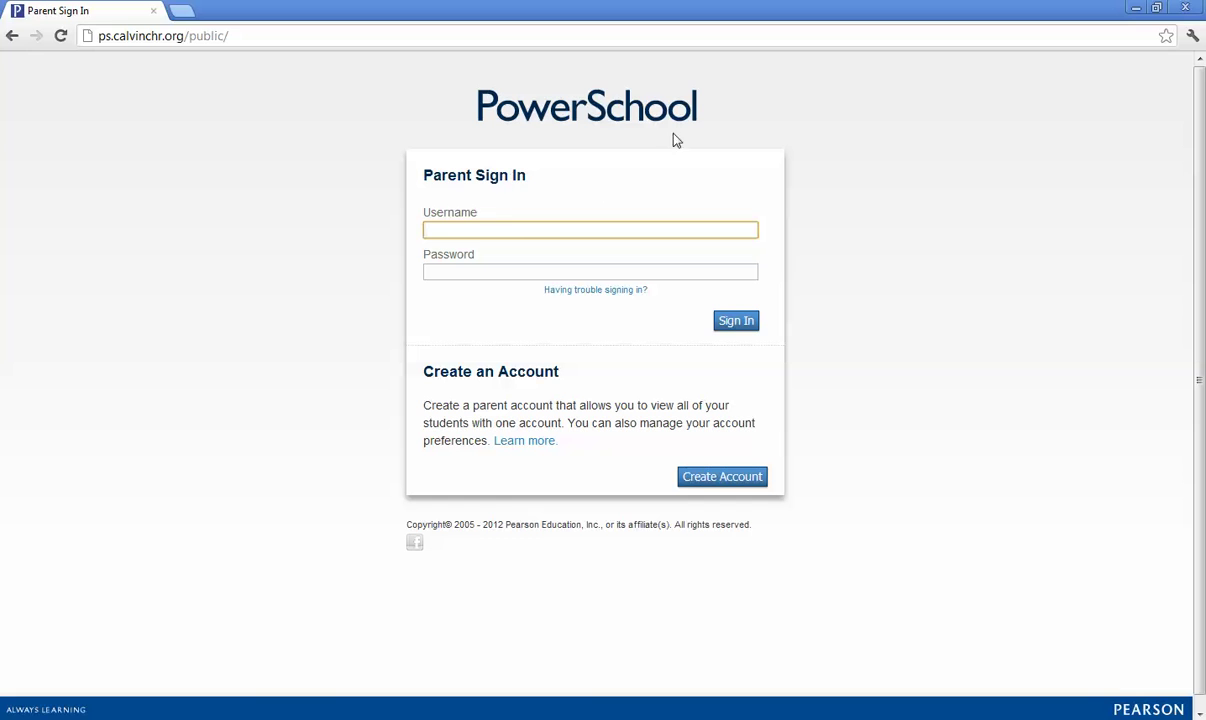
left_click(713, 480)
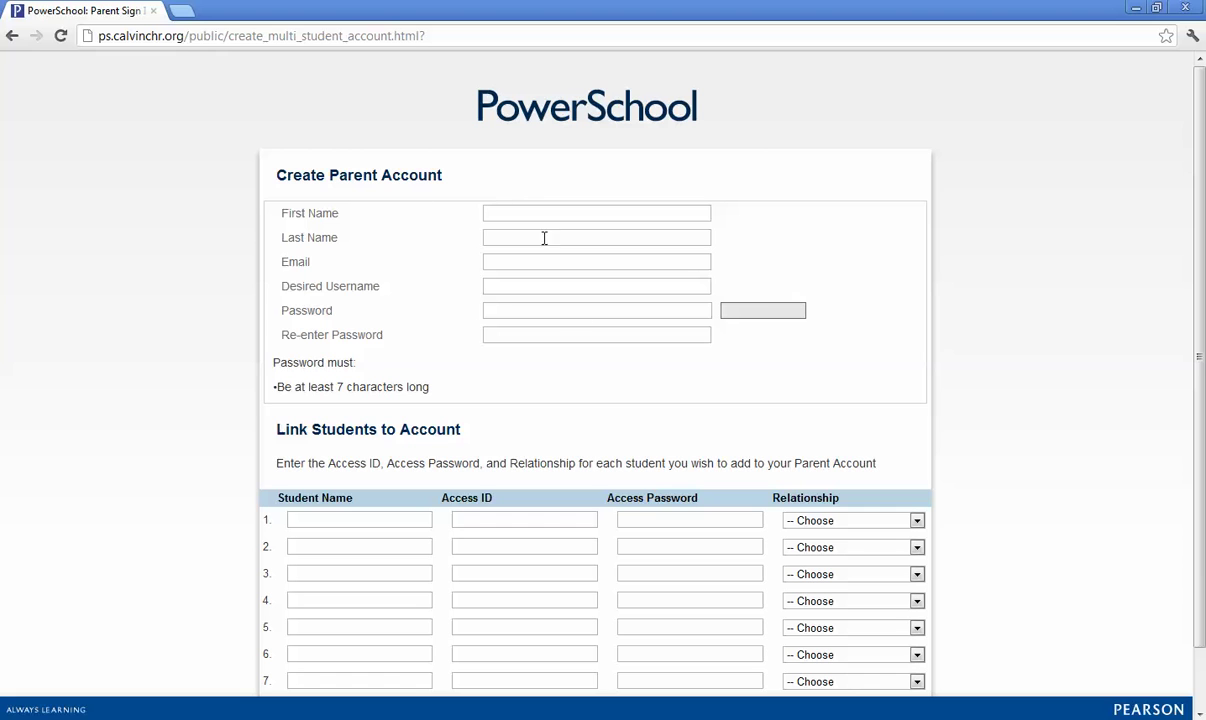
left_click(533, 213)
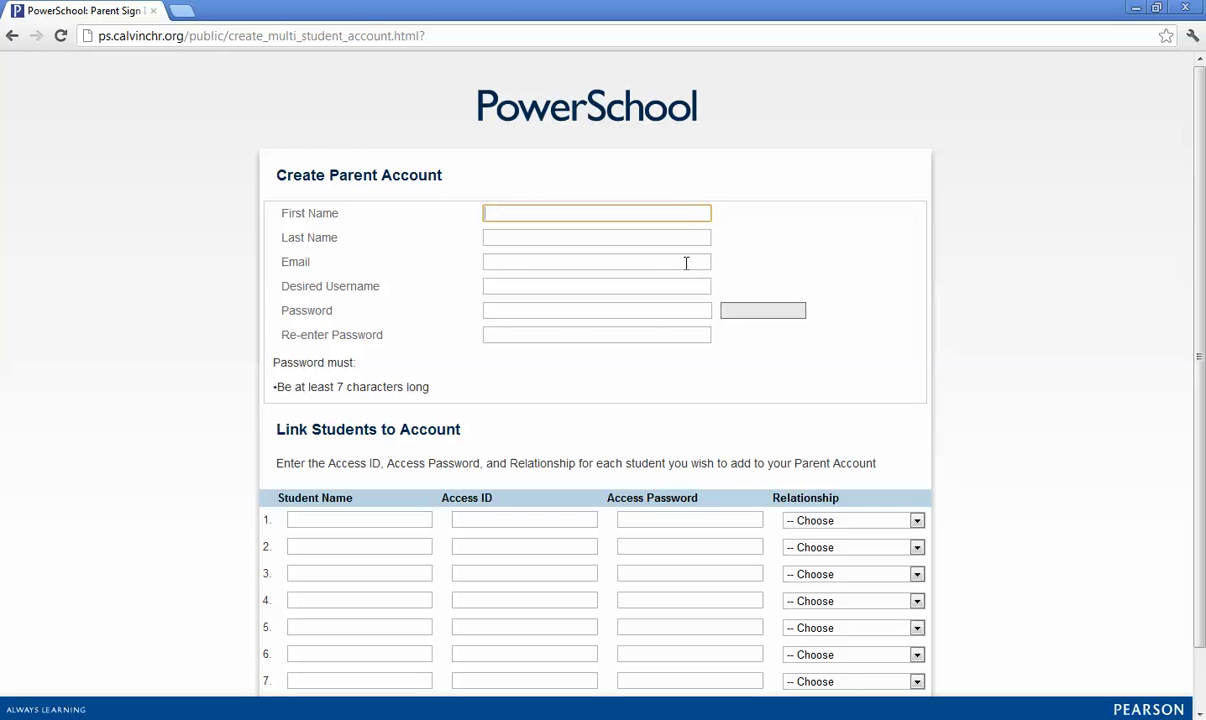
key("Tab")
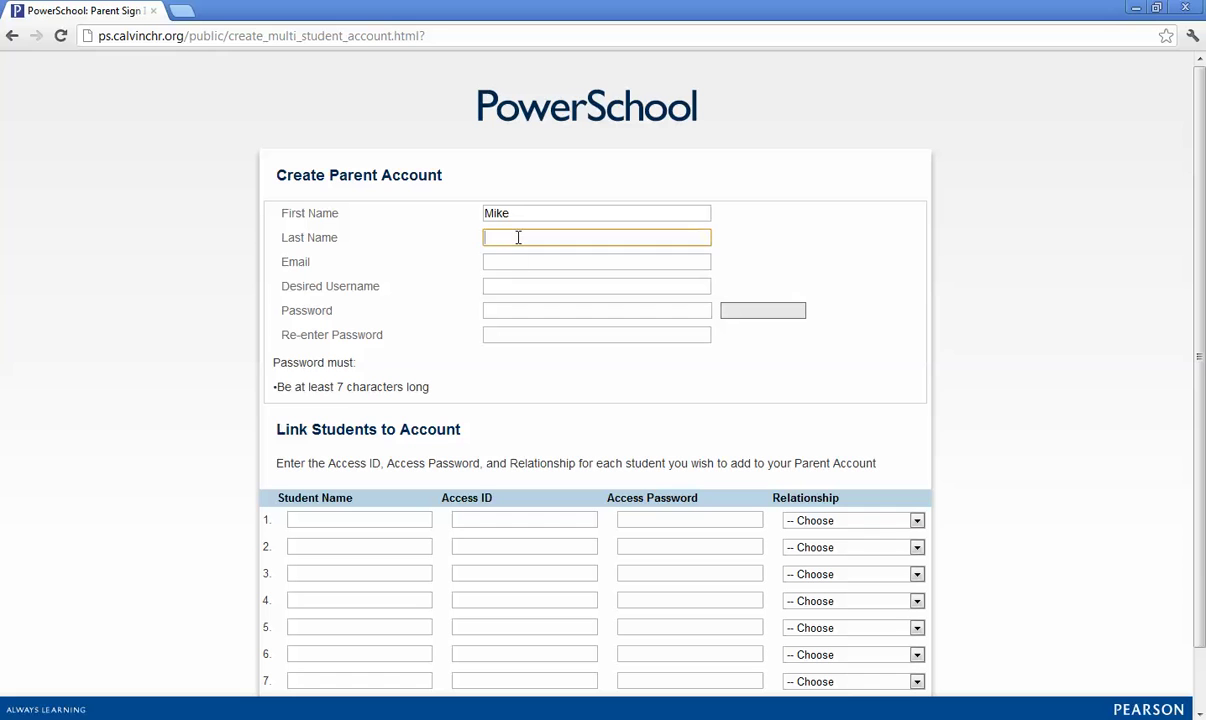
left_click(435, 228)
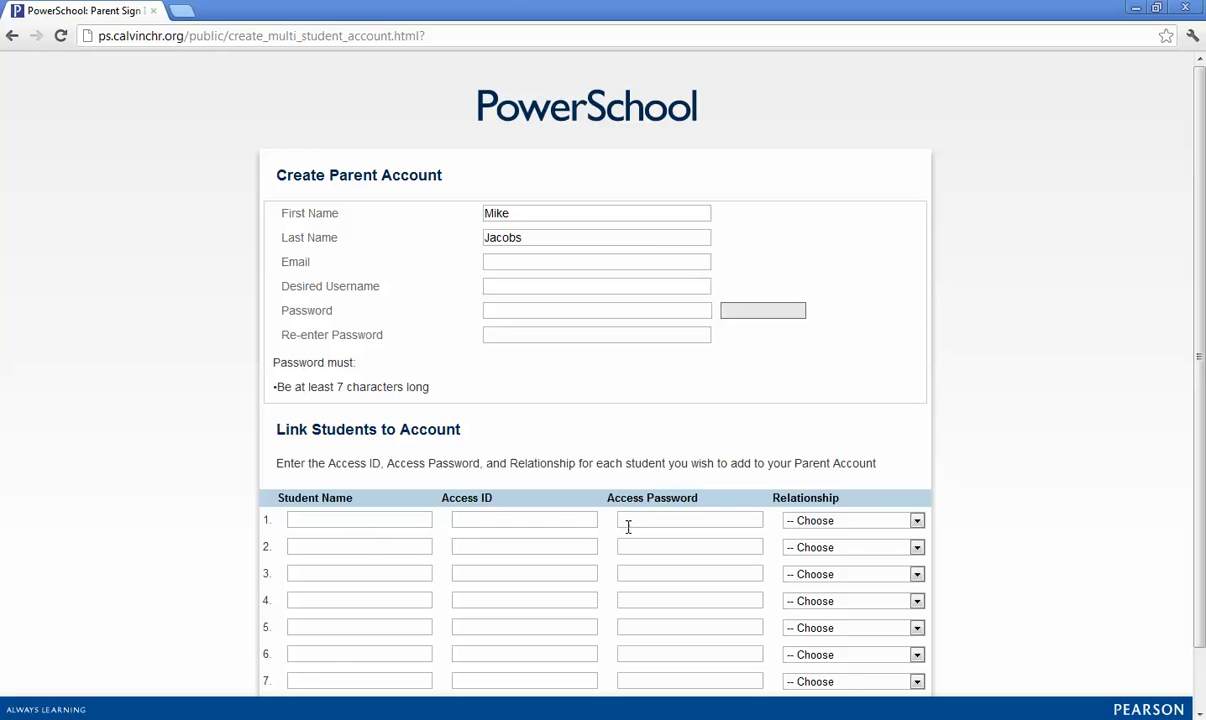
left_click(537, 262)
key("Tab")
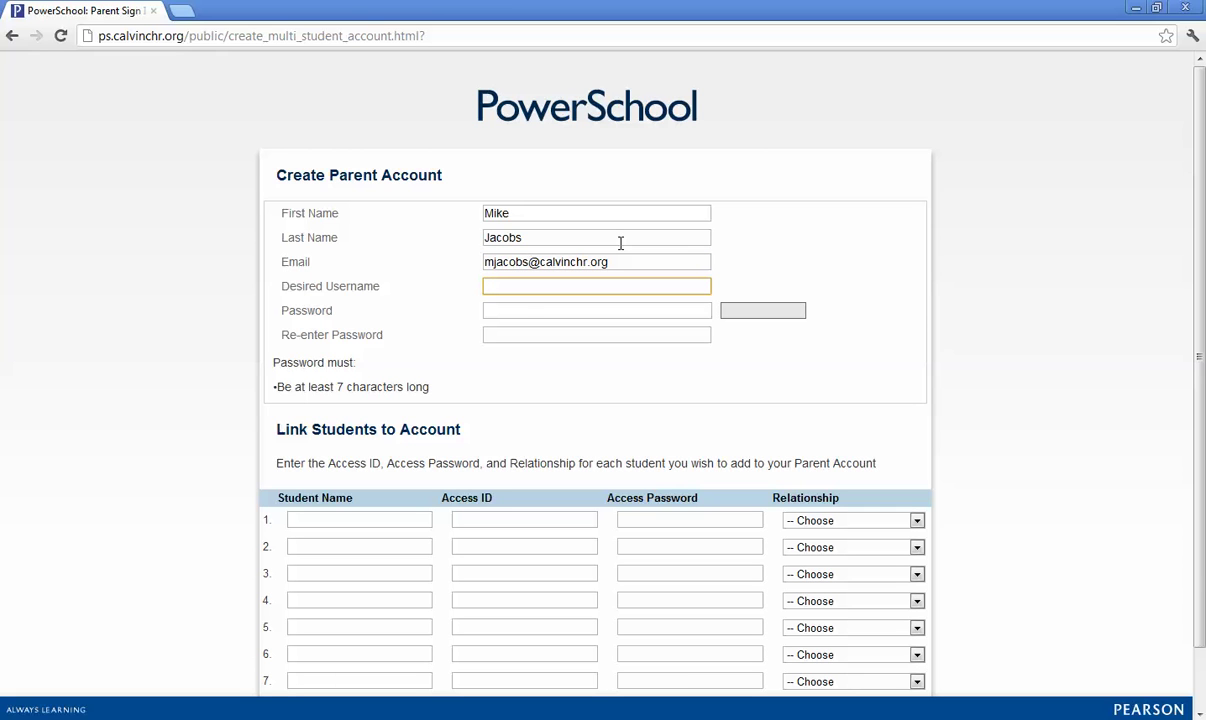
left_click(487, 334)
left_click(549, 308)
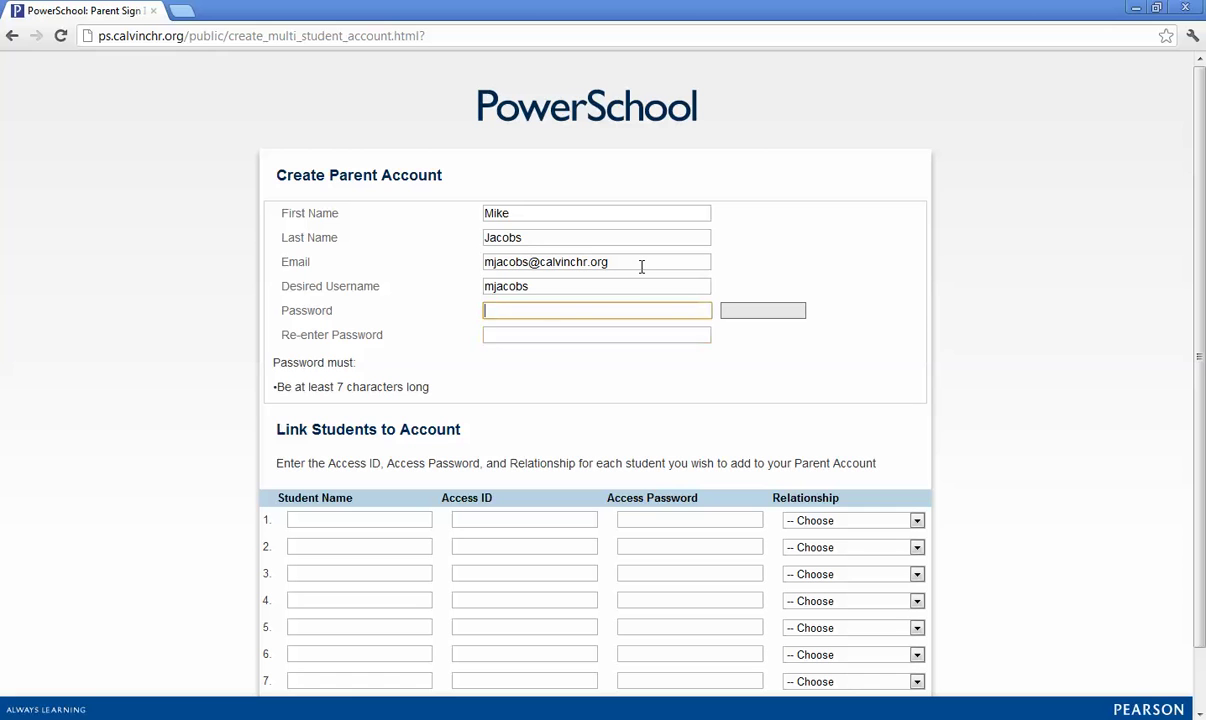
type("•••••••••••")
left_click(548, 331)
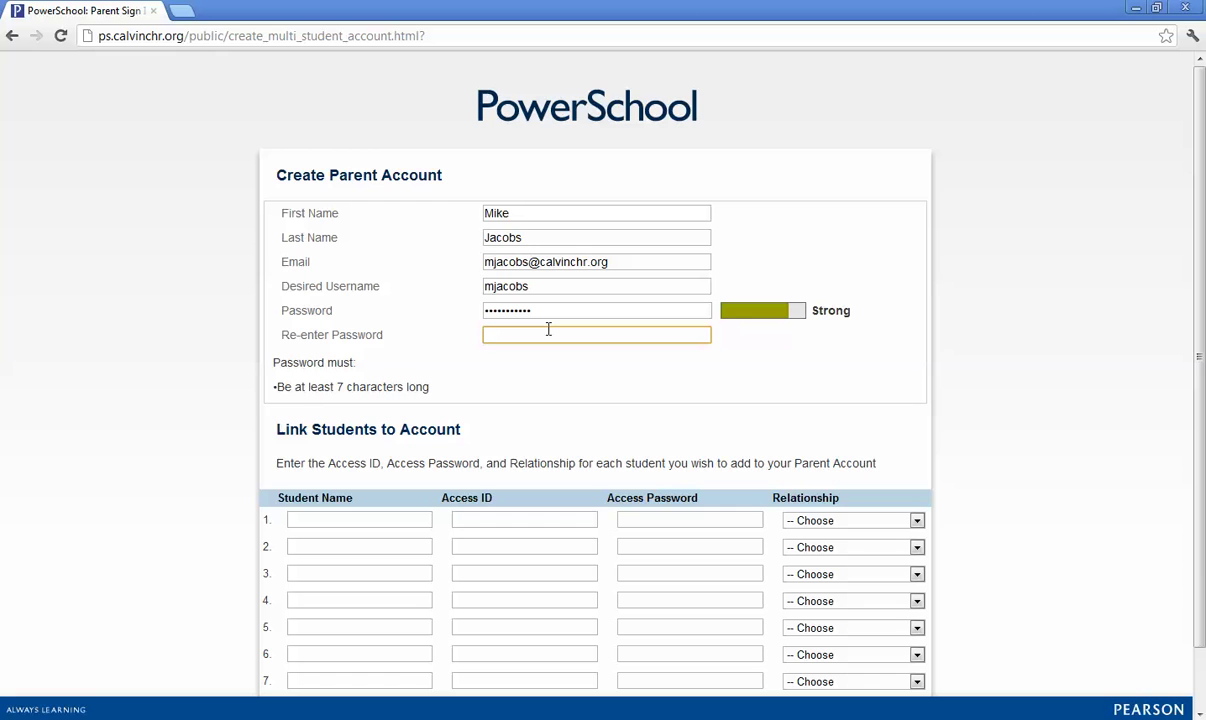
type("•••••••••••")
left_click(522, 368)
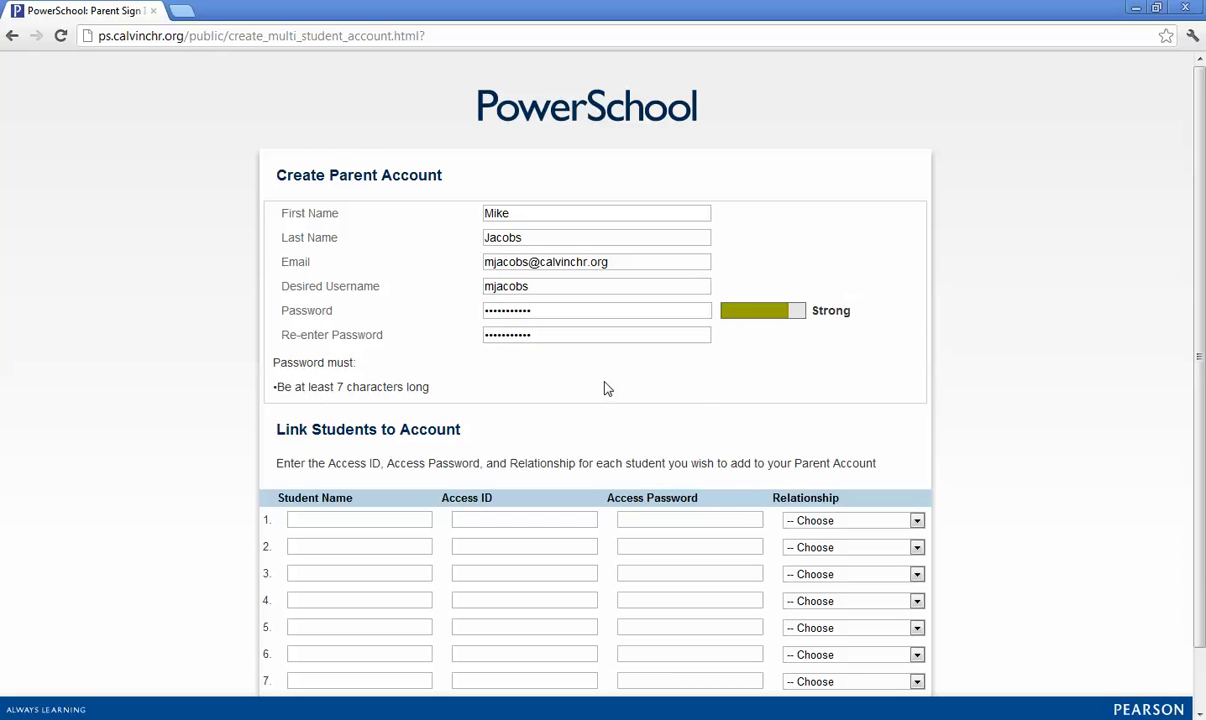
left_click(318, 518)
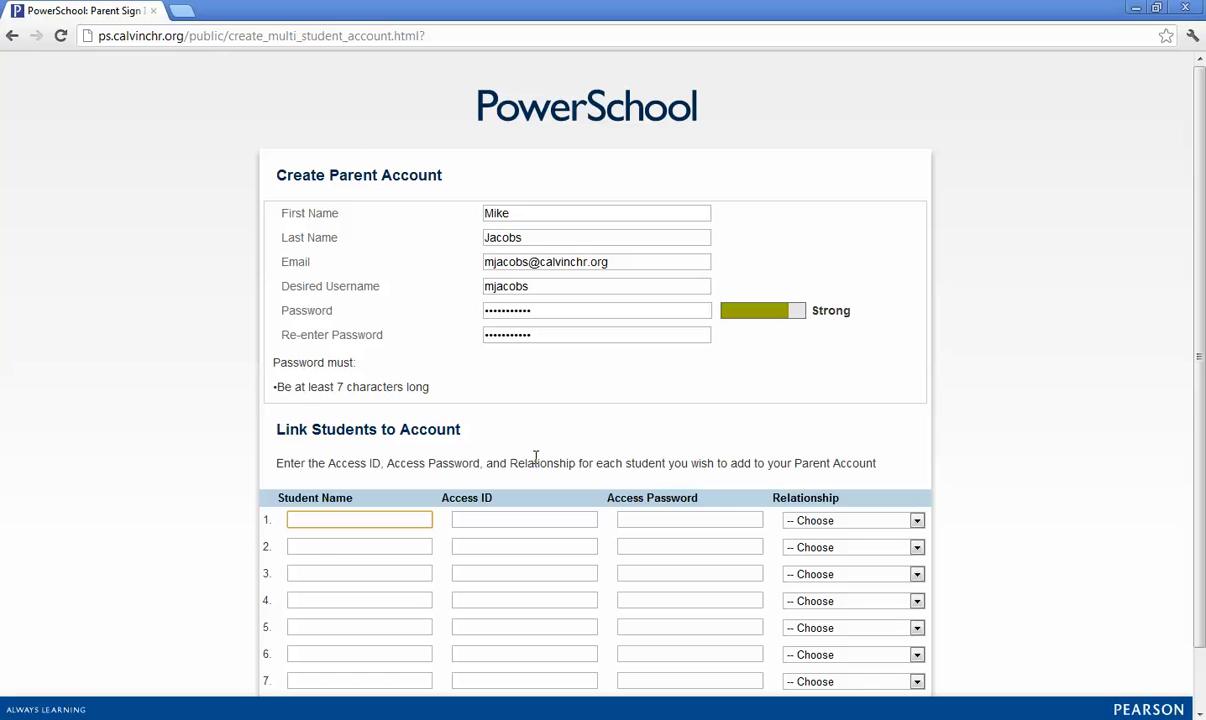
type("Ni")
key("BackSpace")
type("iko")
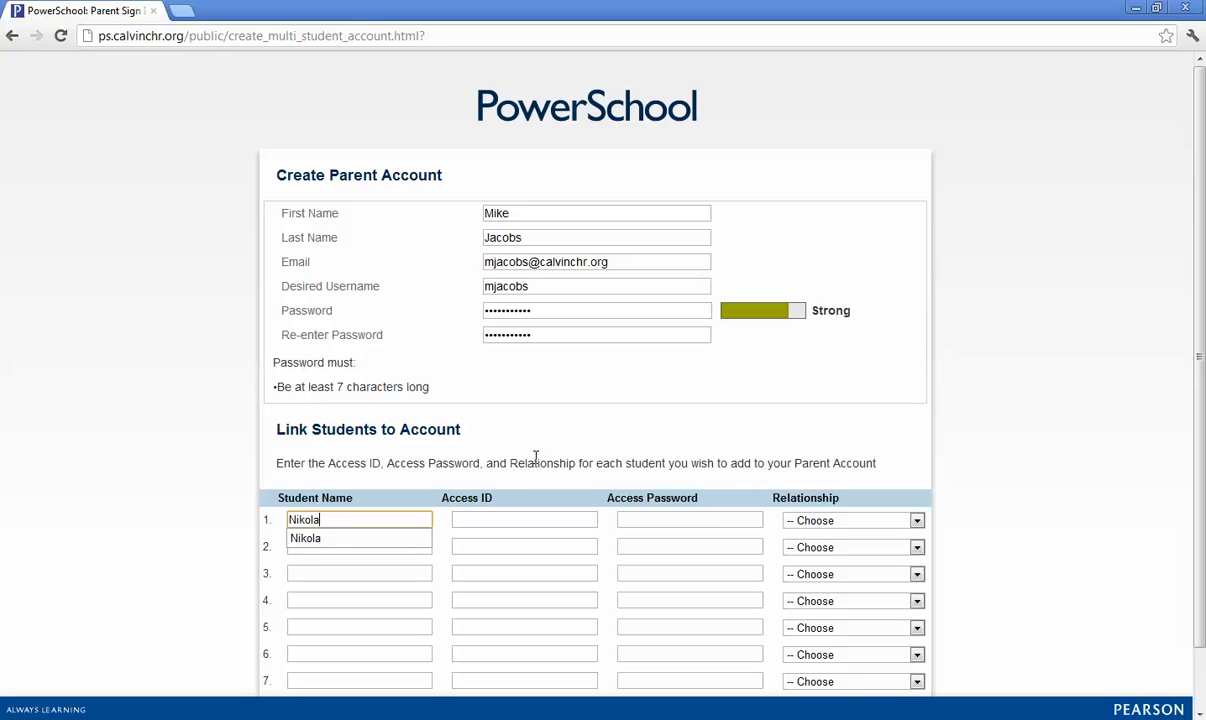
type("la")
key("Tab")
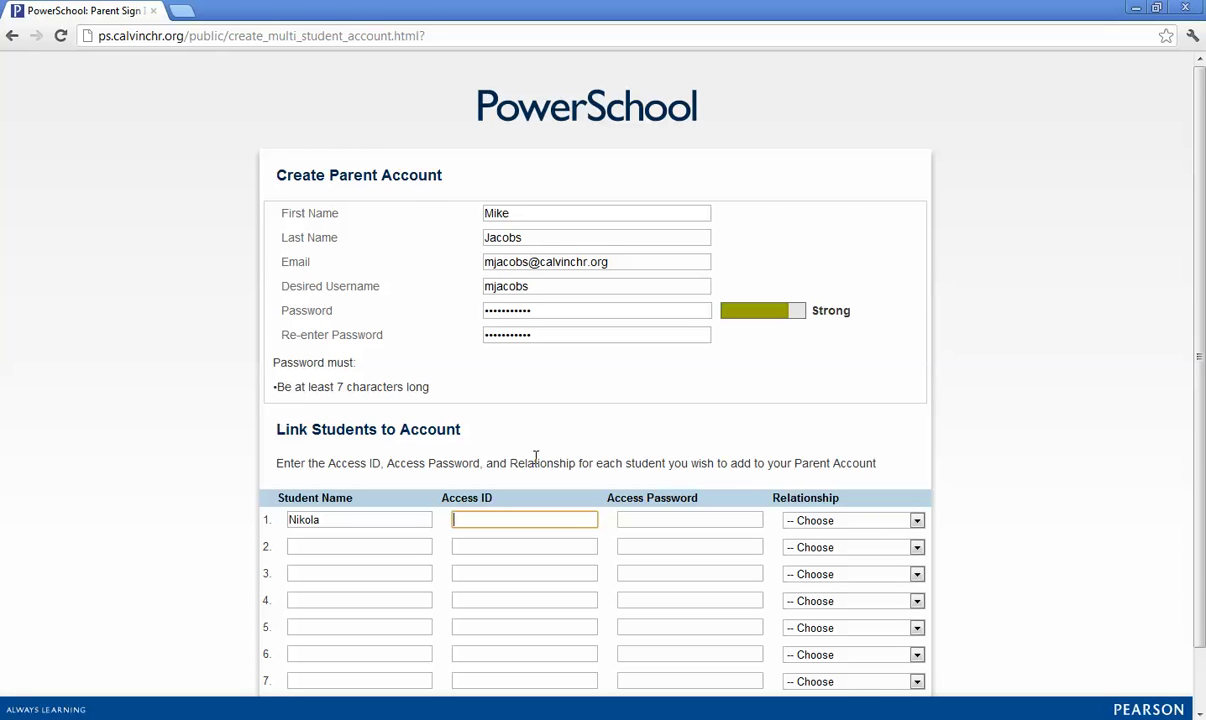
type("Tesla")
key("Tab")
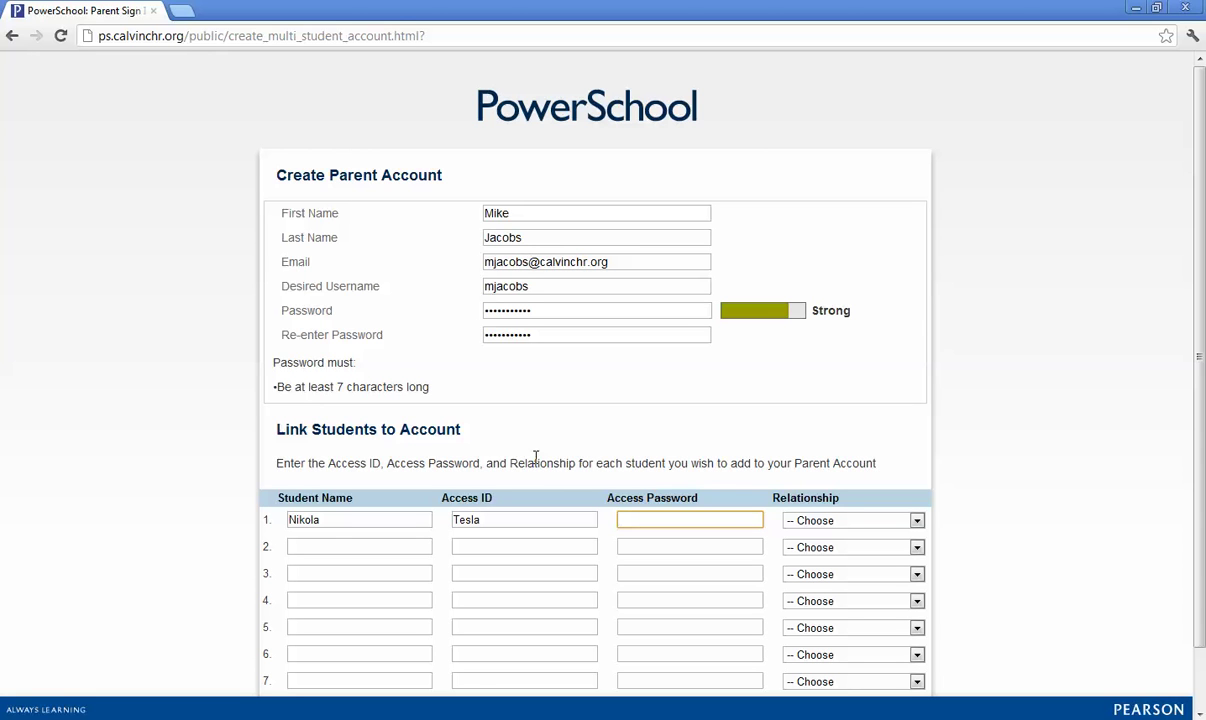
Choose the parent's relationship to the student and submit to create the account.
left_click(916, 520)
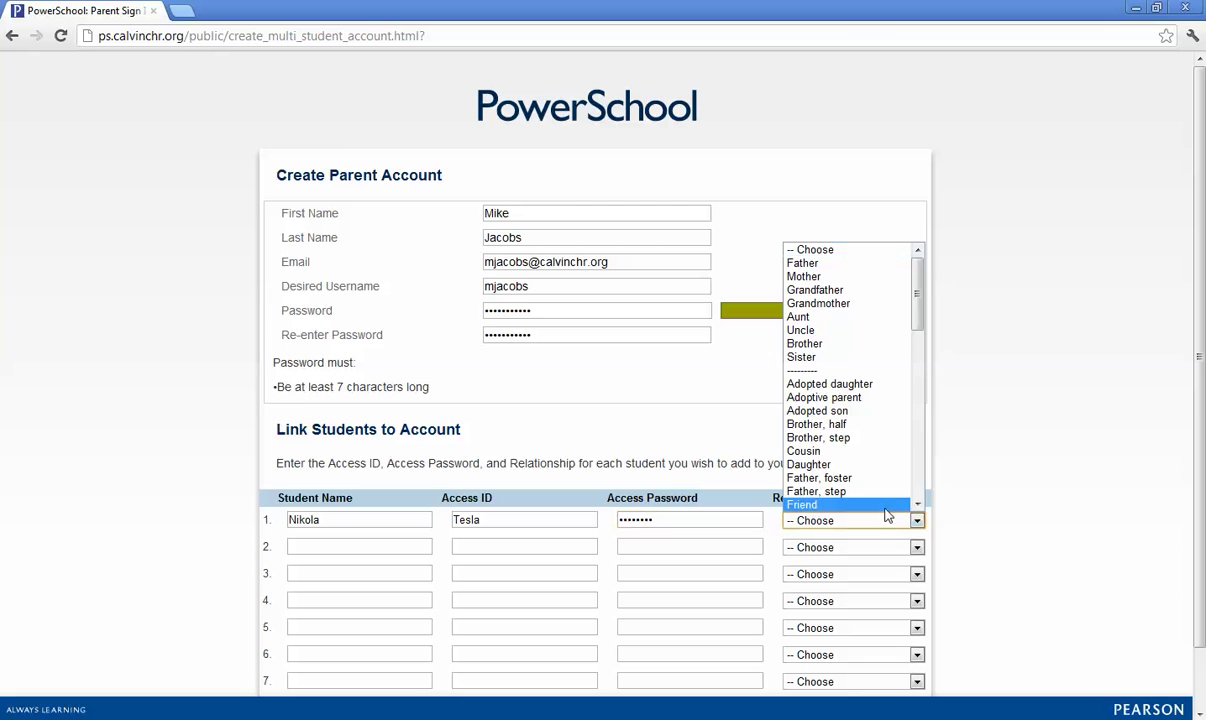
left_click(850, 411)
scroll(1130, 262, "down", 1)
left_click(896, 657)
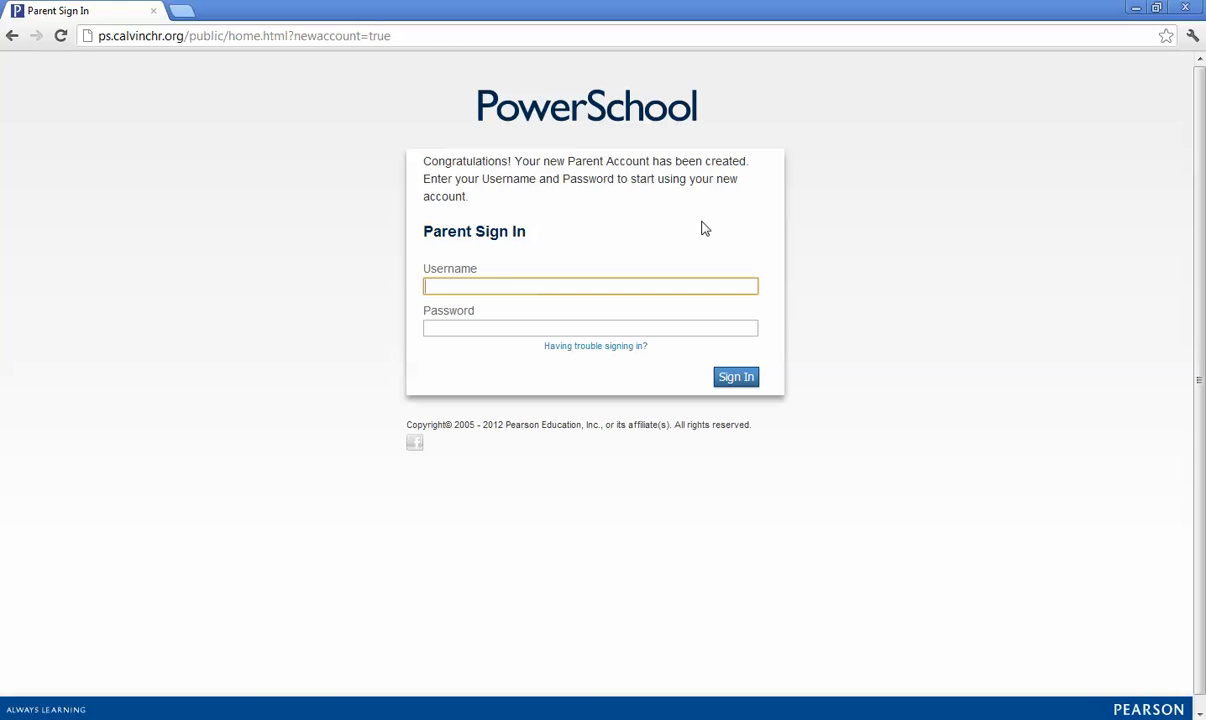
key("Tab")
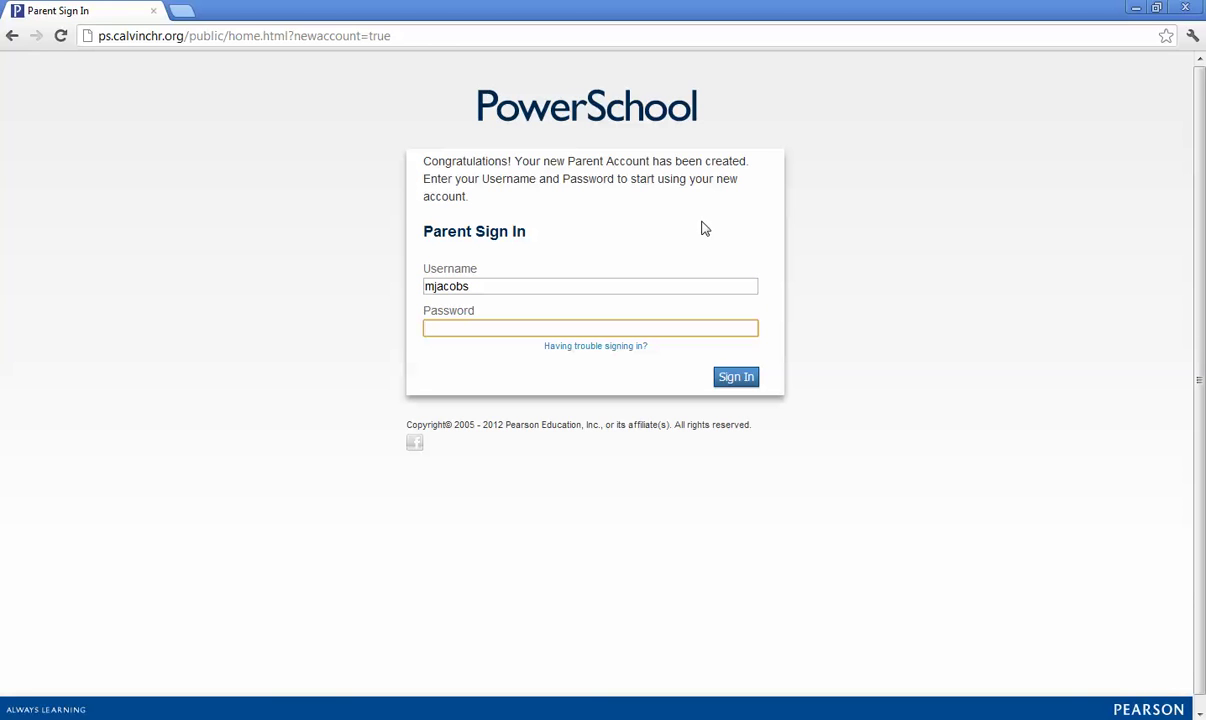
key("Return")
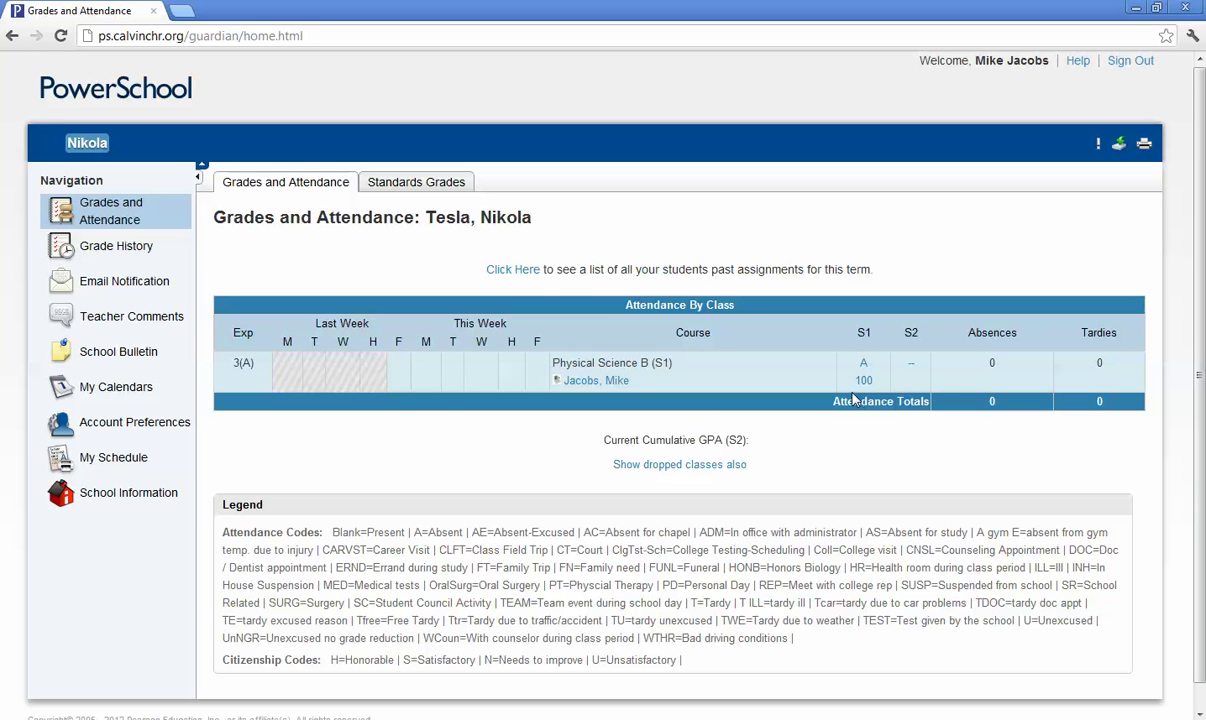
left_click(114, 459)
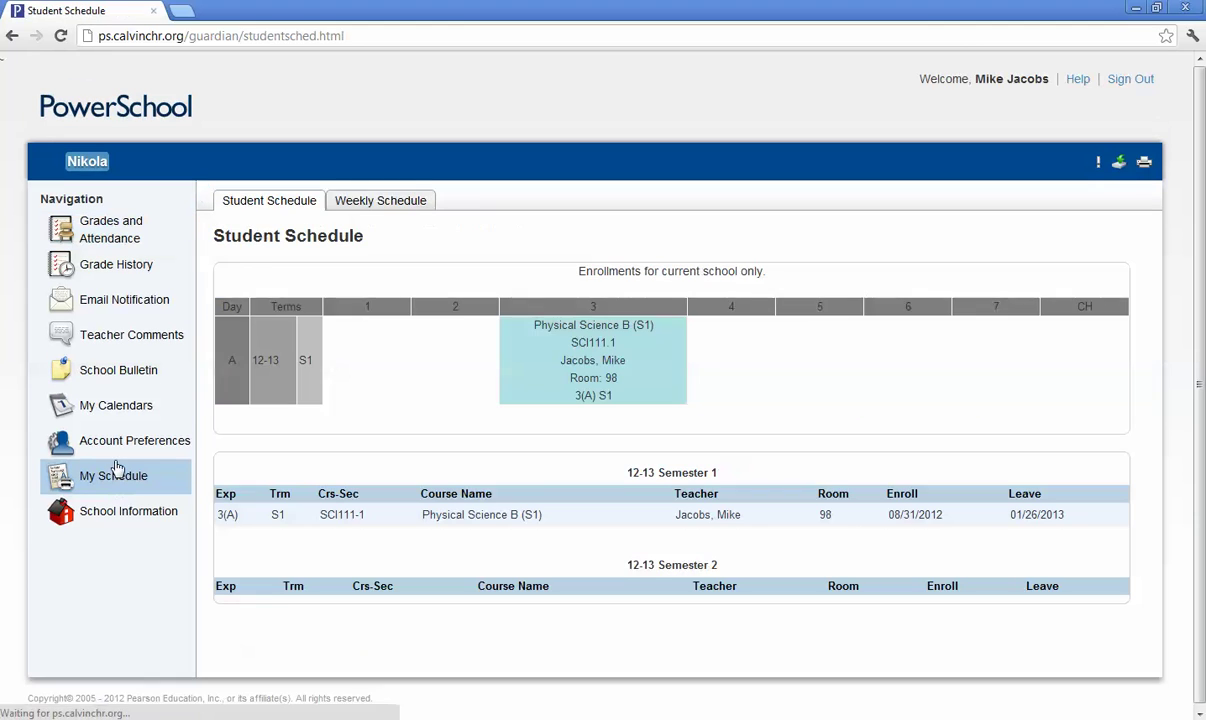
left_click(12, 35)
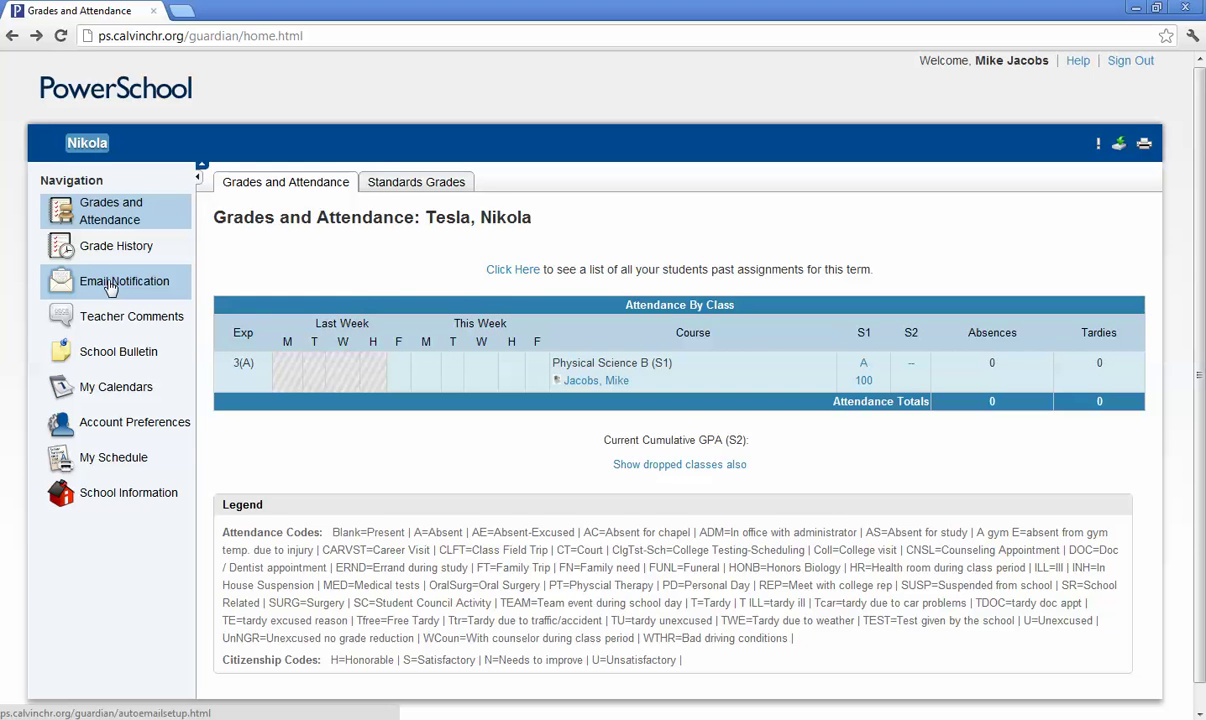
Request weekly emails with the grade/attendance summary and detailed assignment scores.
left_click(112, 287)
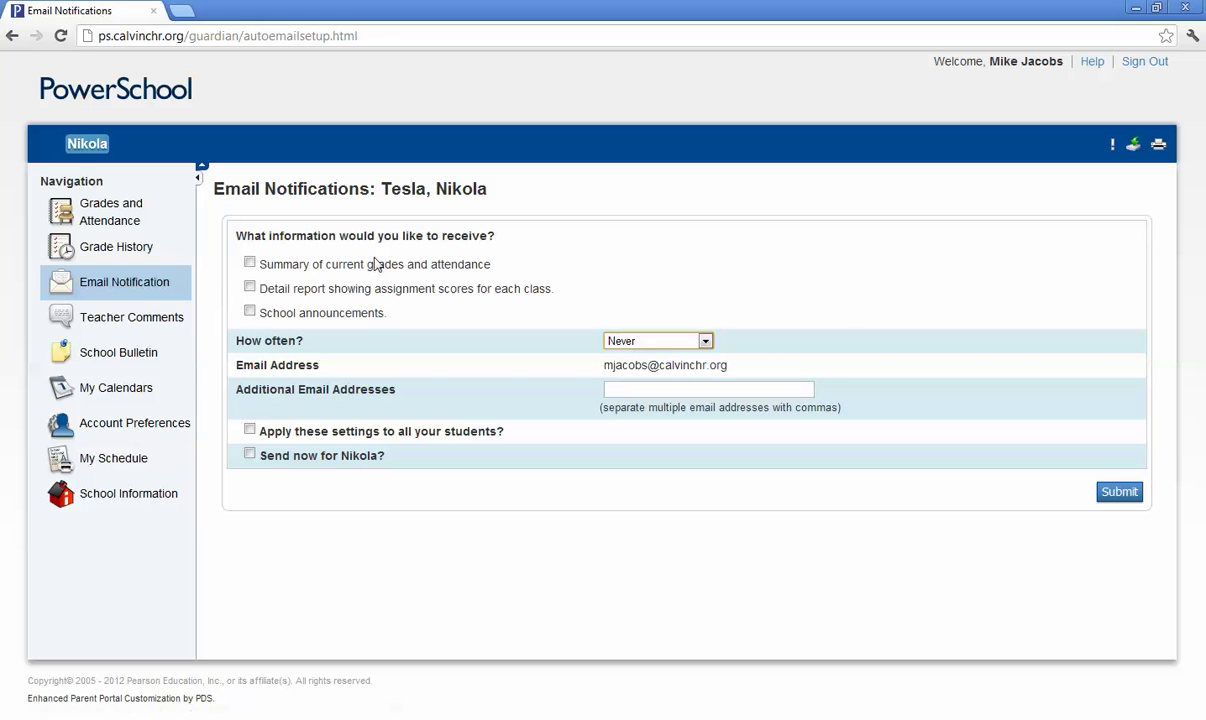
left_click(249, 262)
left_click(249, 287)
left_click(705, 342)
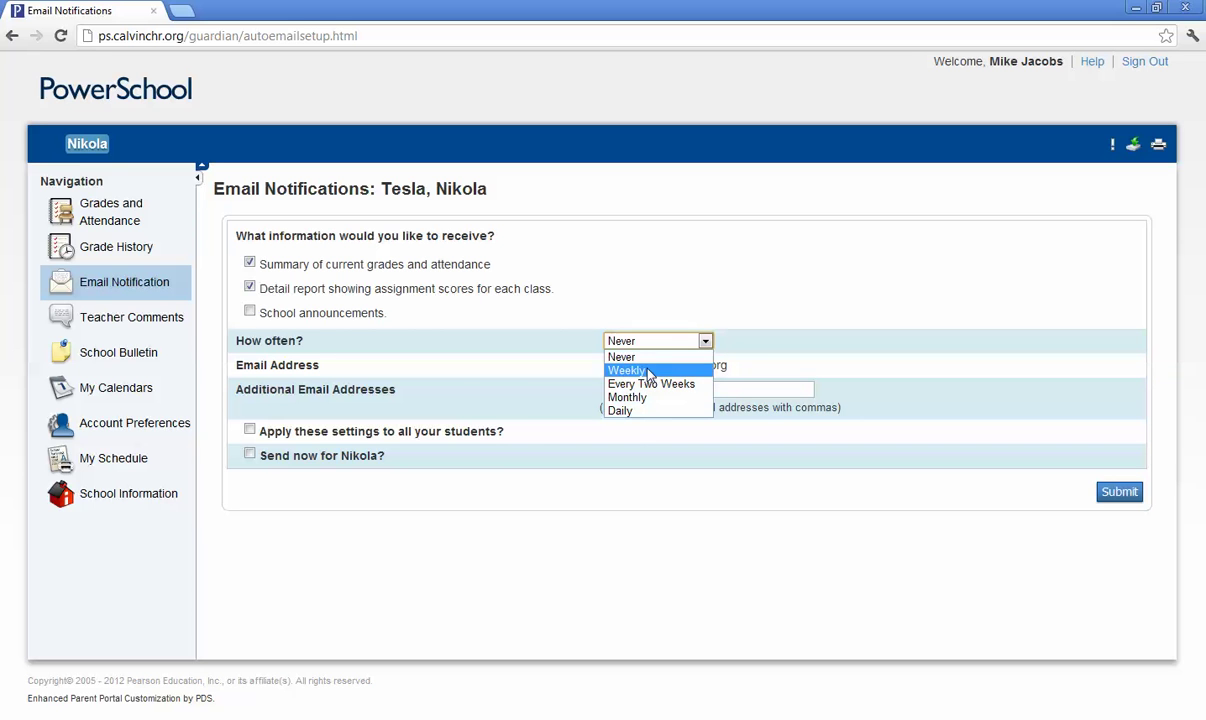
left_click(651, 371)
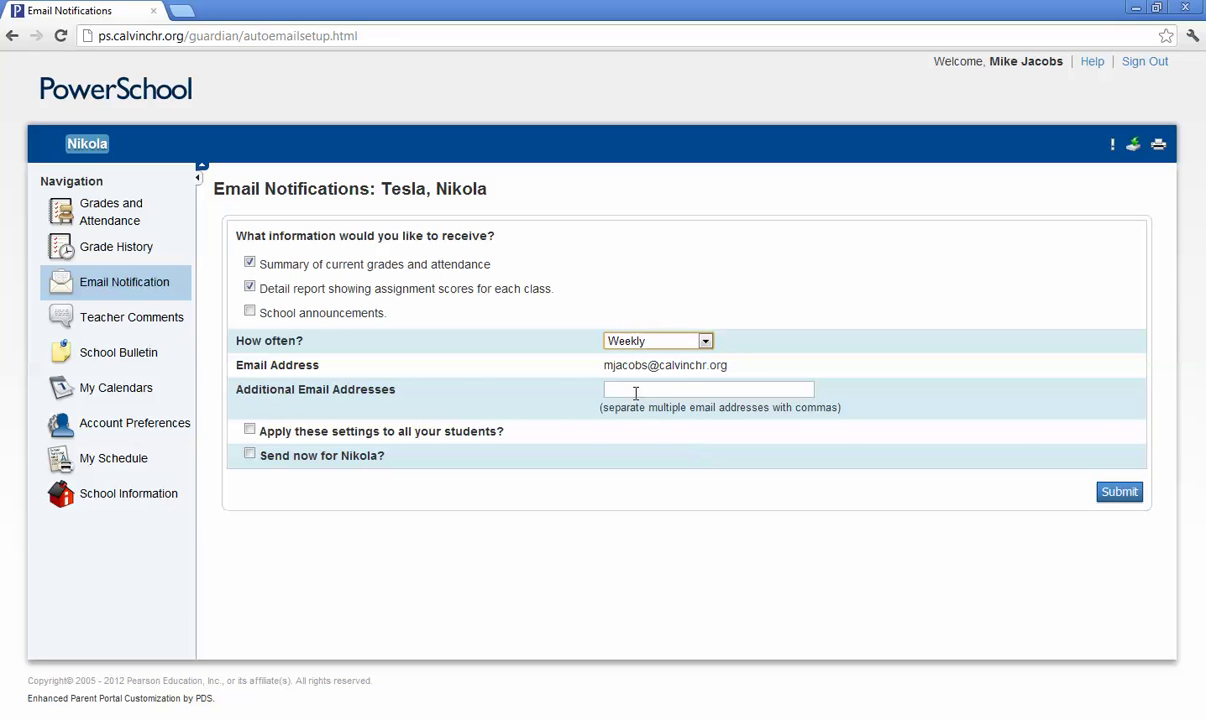
left_click(700, 390)
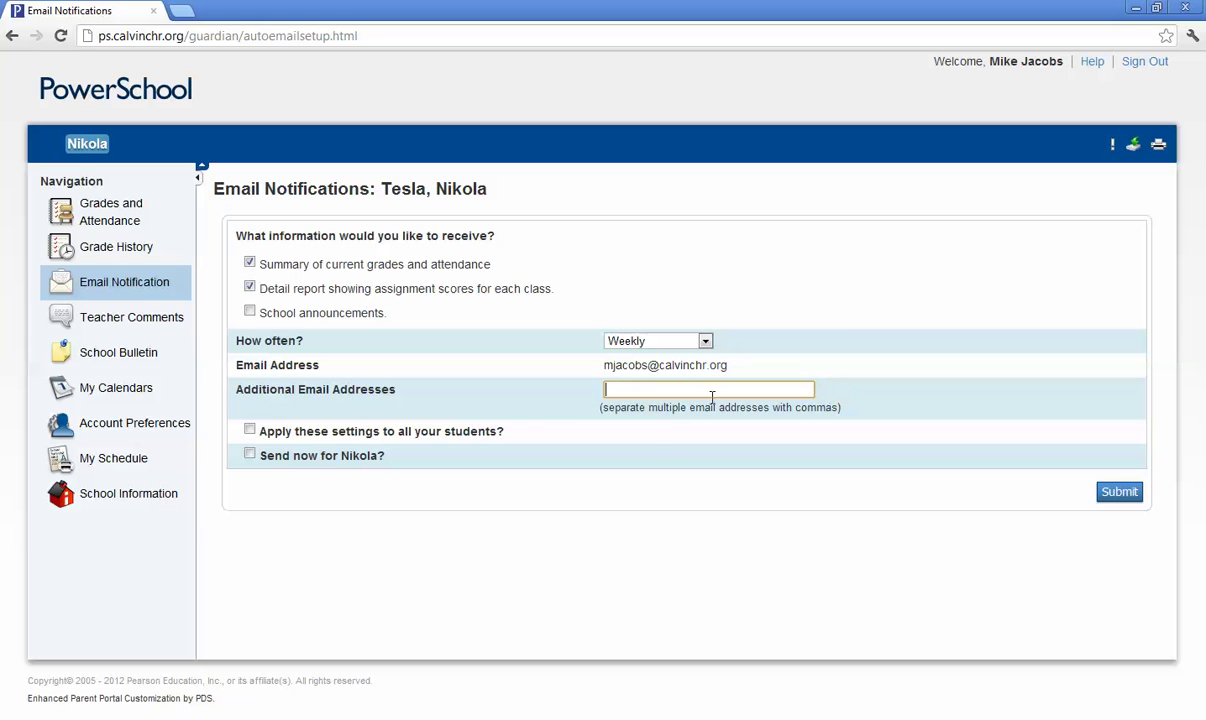
Apply the notification settings to all students, send now, and submit.
left_click(250, 431)
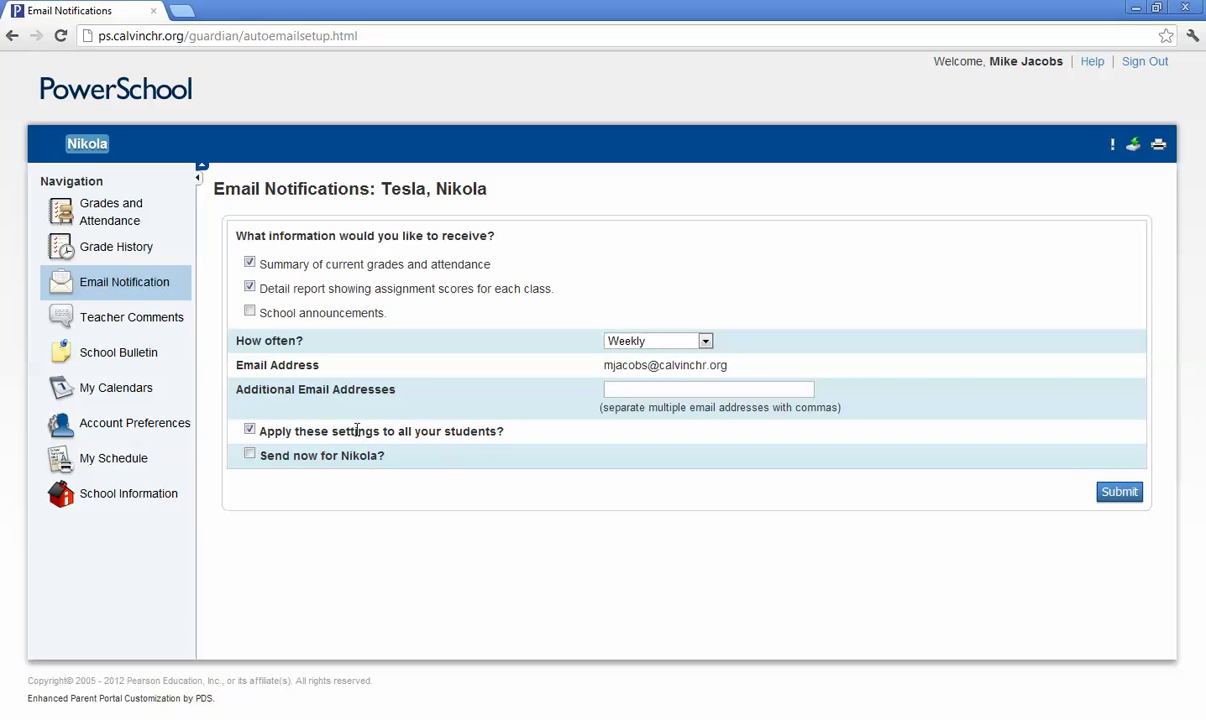
left_click(250, 455)
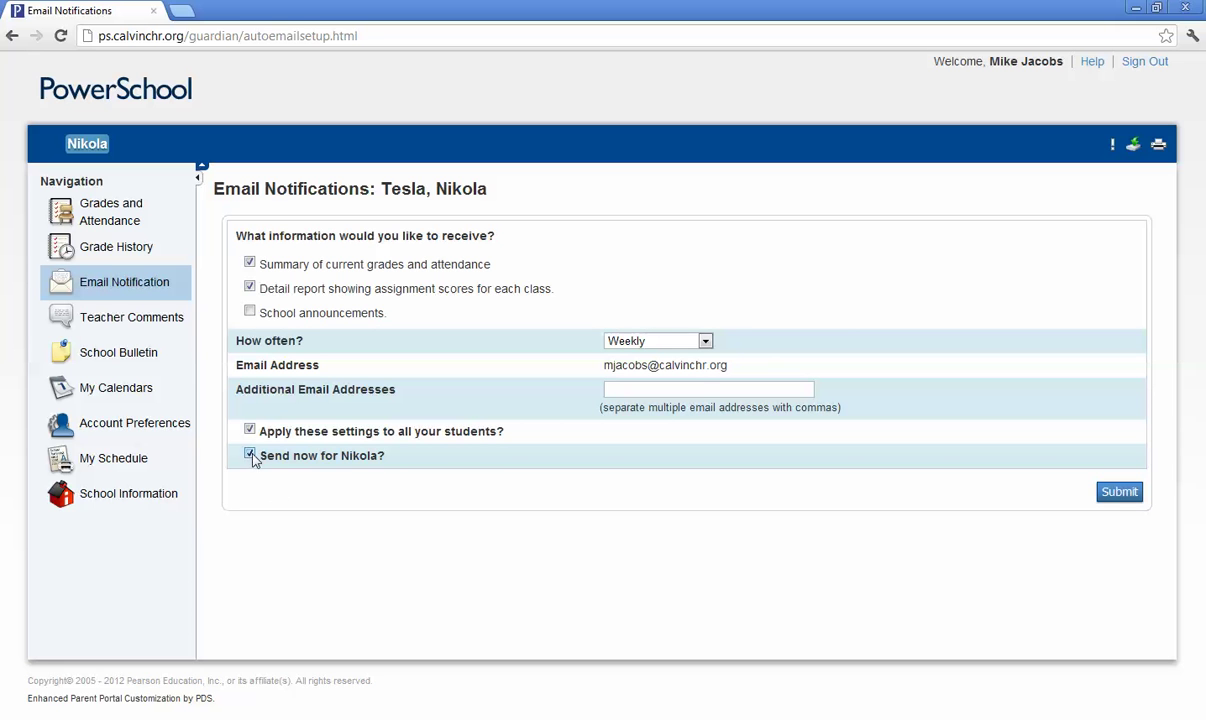
left_click(1105, 496)
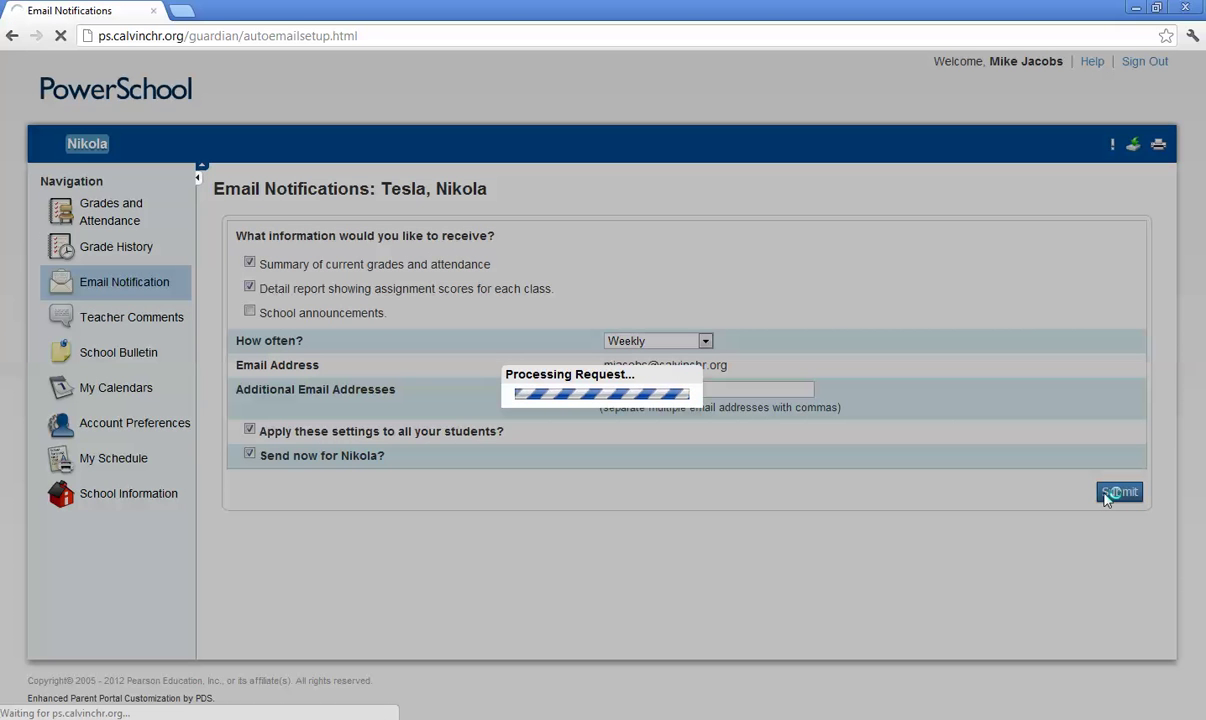